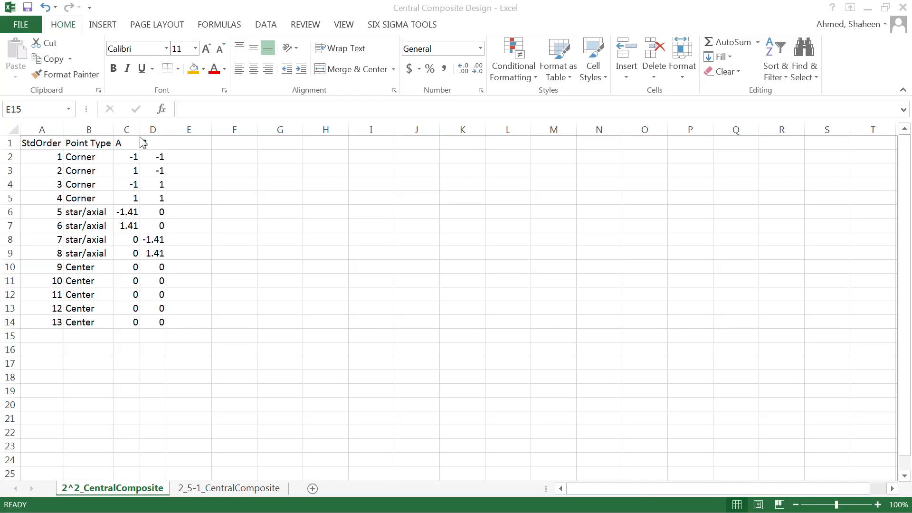
Highlight the corner, star/axial and Center point rows, then the whole design table.
left_click_drag(124, 142, 154, 200)
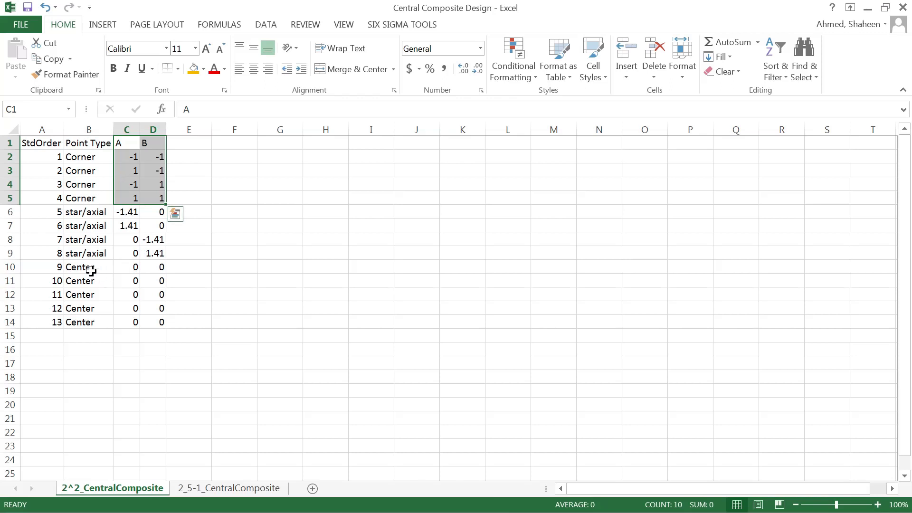
left_click_drag(88, 267, 151, 323)
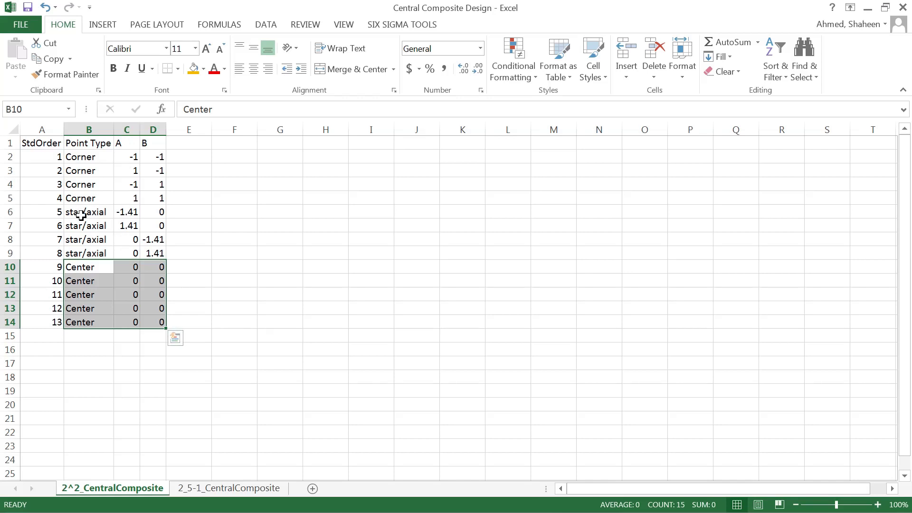
left_click_drag(87, 214, 155, 253)
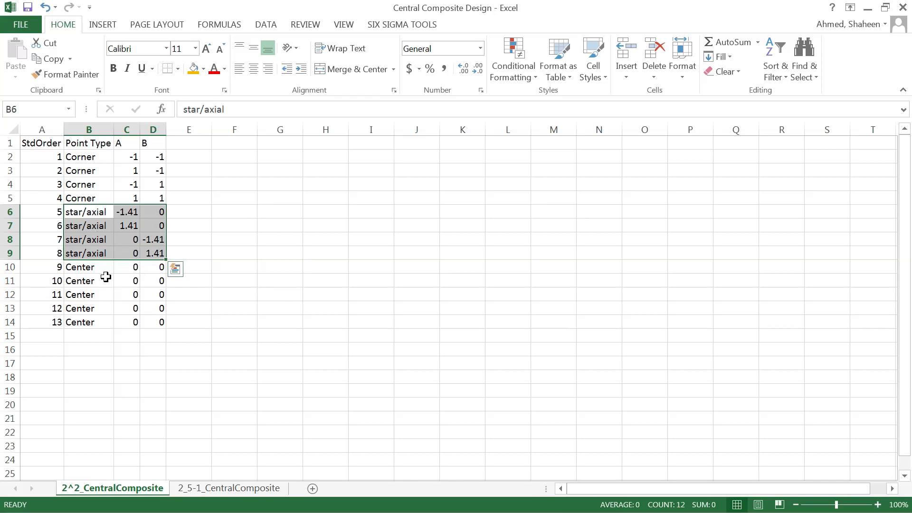
left_click(91, 265)
left_click_drag(91, 265, 149, 317)
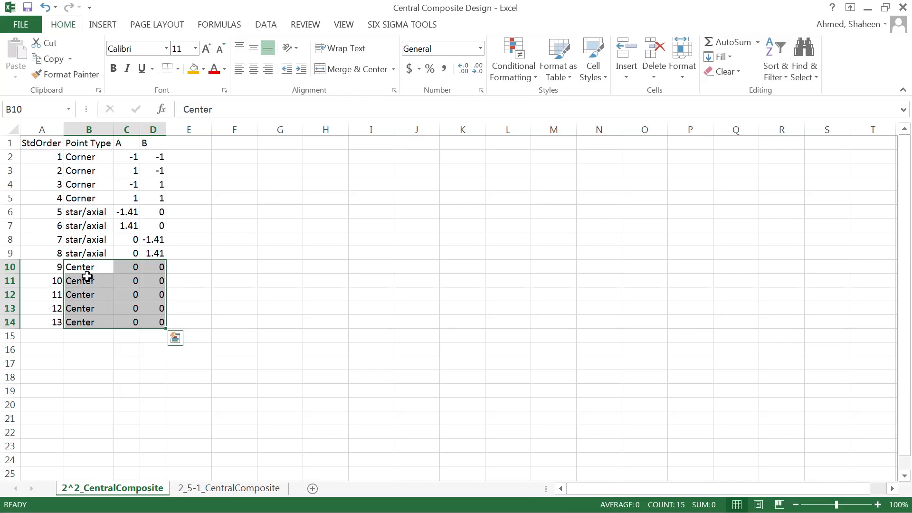
left_click_drag(87, 269, 154, 281)
left_click_drag(90, 269, 158, 322)
left_click_drag(48, 140, 157, 322)
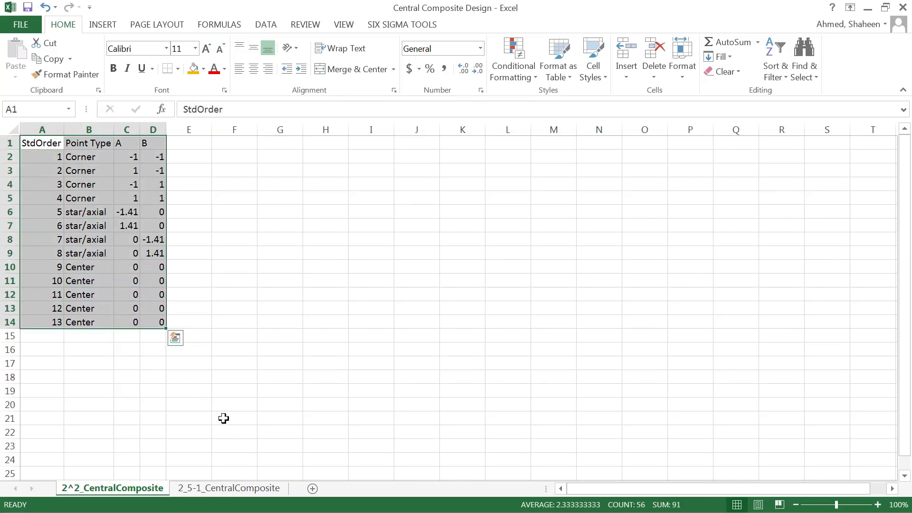
Switch to the 2_5-1_CentralComposite sheet and turn on Start Inking from the Review tab.
left_click(242, 489)
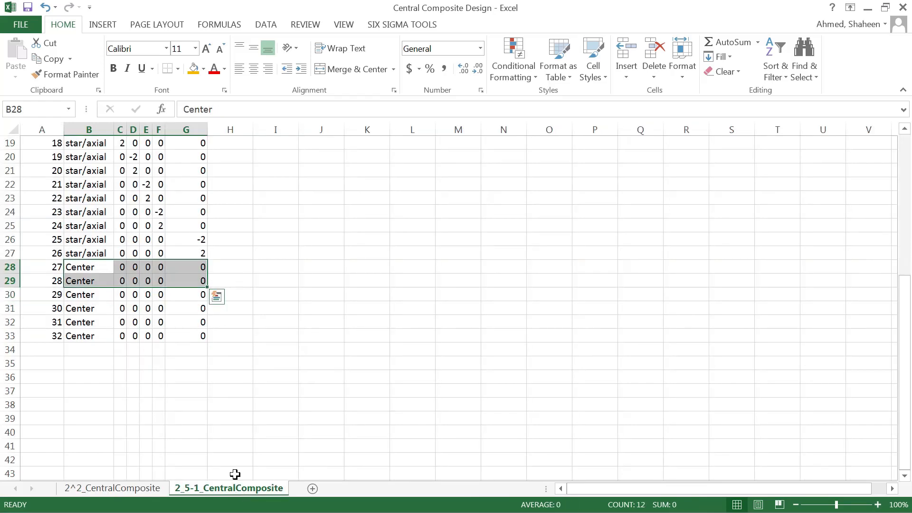
scroll(209, 368, "up", 6)
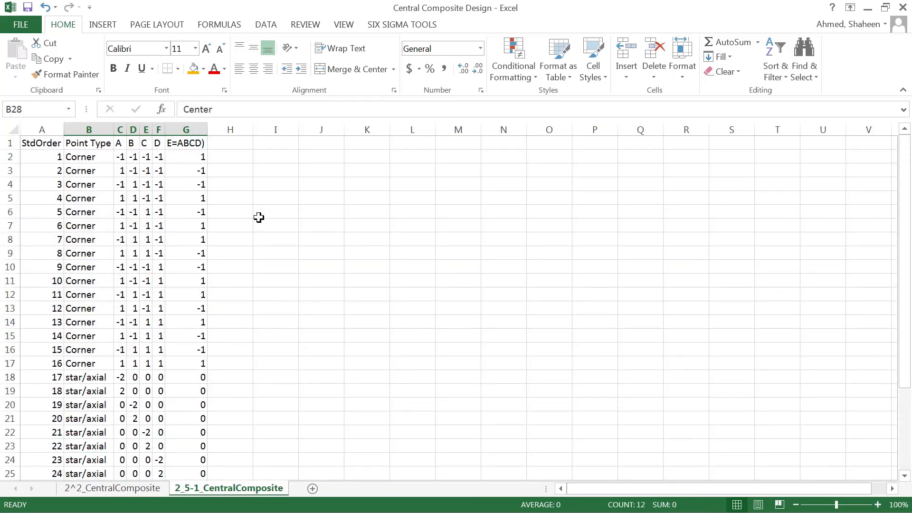
left_click(266, 26)
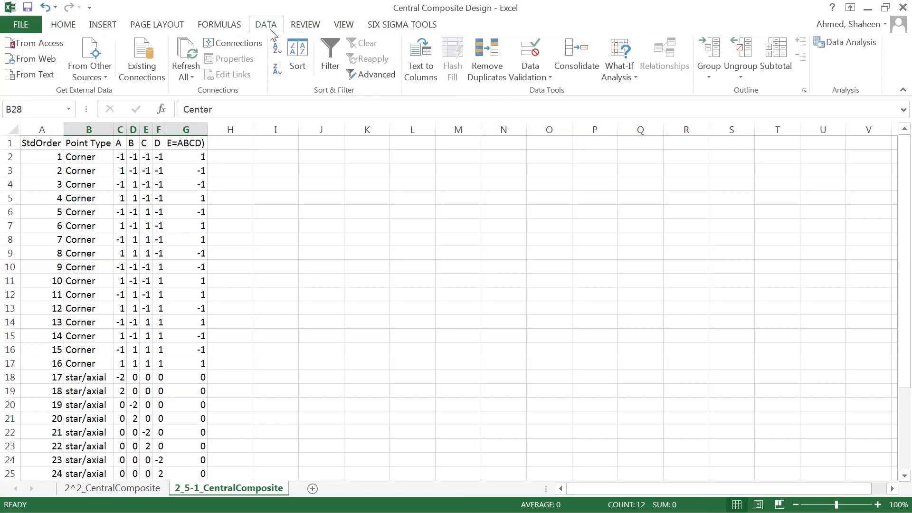
left_click(315, 28)
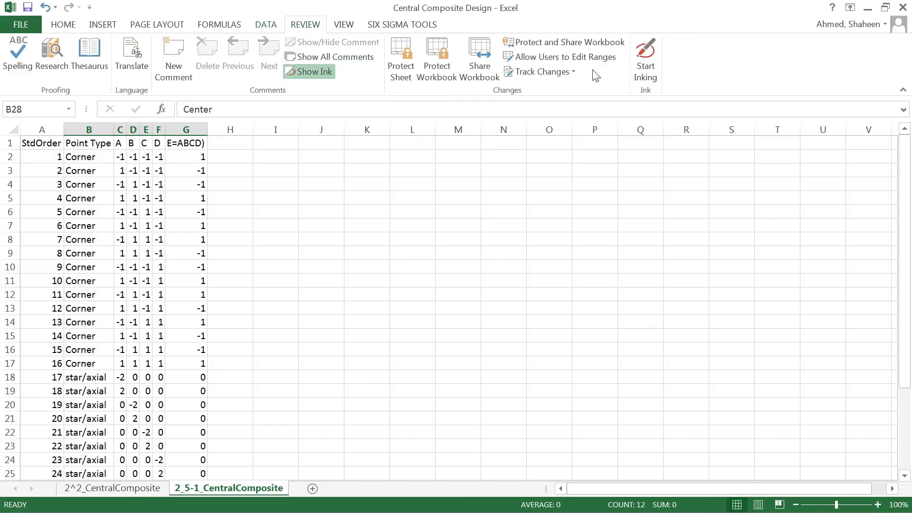
left_click(648, 65)
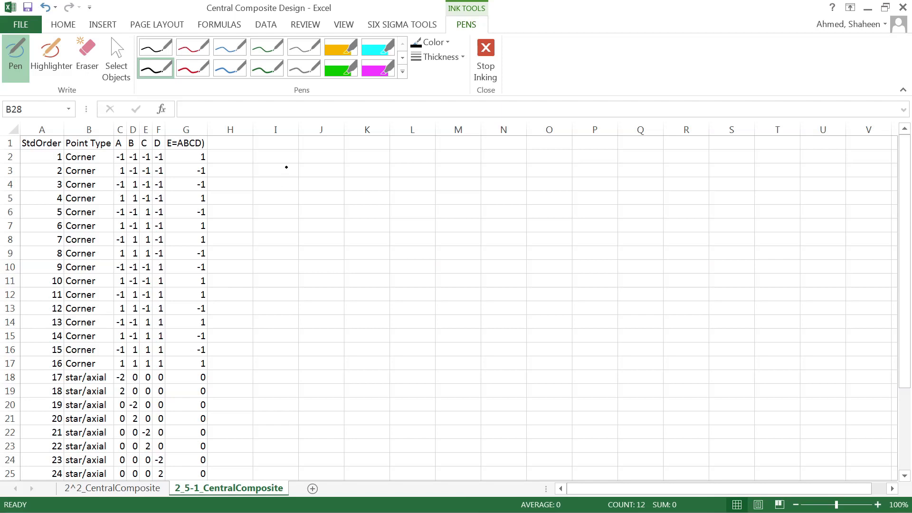
Hand-write 2^(5−1) in ink beside the design table.
left_click_drag(290, 178, 305, 195)
mouse_move(295, 152)
left_mouse_down()
mouse_move(299, 164)
mouse_move(310, 148)
mouse_move(327, 161)
mouse_move(314, 181)
left_mouse_up()
left_click_drag(373, 181, 390, 203)
mouse_move(378, 153)
left_mouse_down()
mouse_move(383, 167)
mouse_move(388, 150)
mouse_move(421, 162)
left_mouse_up()
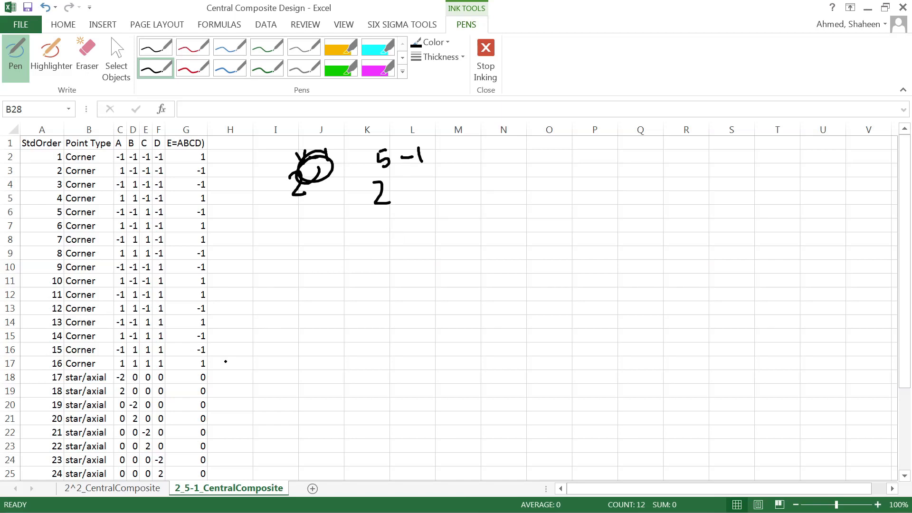
Draw a brace along the 16 corner rows and label it 16.
mouse_move(227, 147)
left_mouse_down()
mouse_move(237, 324)
mouse_move(230, 362)
mouse_move(211, 368)
left_mouse_up()
left_click_drag(270, 279, 271, 298)
left_click_drag(282, 279, 286, 295)
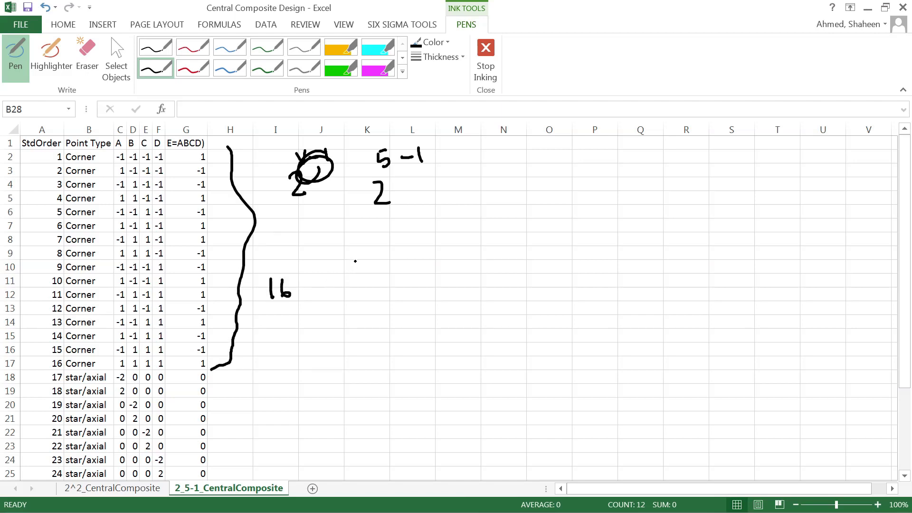
Write the generator E = ABCD in ink.
mouse_move(362, 243)
left_mouse_down()
mouse_move(364, 262)
mouse_move(375, 263)
left_mouse_up()
mouse_move(358, 242)
left_mouse_down()
mouse_move(374, 242)
mouse_move(374, 252)
mouse_move(397, 246)
left_mouse_up()
left_click_drag(389, 252, 414, 240)
left_click_drag(414, 240, 422, 249)
mouse_move(430, 243)
left_mouse_down()
mouse_move(433, 256)
mouse_move(443, 252)
left_mouse_up()
left_click_drag(461, 238, 472, 252)
left_click_drag(472, 237, 473, 253)
Write the defining relation I = ABCDE below it and underline it.
left_click_drag(384, 284, 388, 306)
left_click_drag(379, 307, 429, 290)
left_click_drag(423, 298, 459, 294)
left_click_drag(451, 291, 470, 298)
mouse_move(471, 281)
left_mouse_down()
mouse_move(477, 294)
mouse_move(505, 294)
left_mouse_up()
mouse_move(513, 278)
left_mouse_down()
mouse_move(514, 294)
mouse_move(545, 294)
left_mouse_up()
mouse_move(536, 276)
left_mouse_down()
mouse_move(548, 274)
mouse_move(547, 283)
left_mouse_up()
left_click_drag(383, 321, 549, 322)
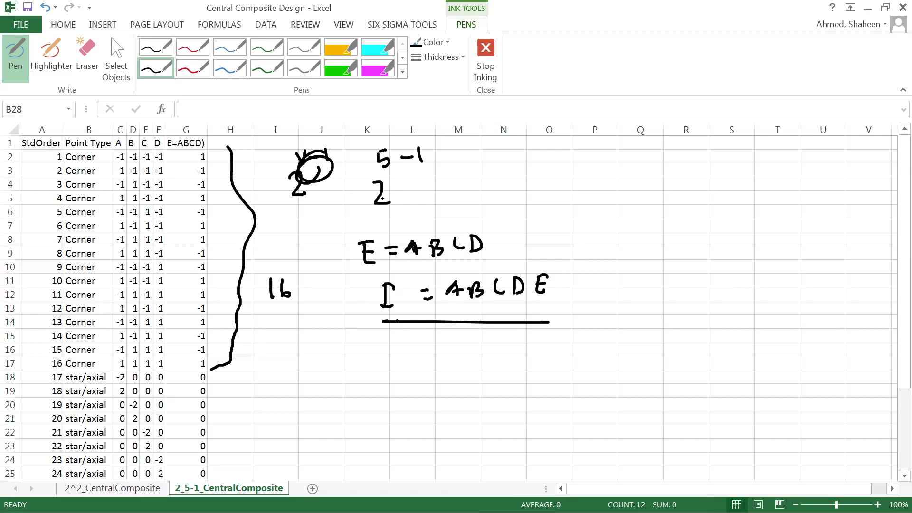
Mark an R below 16, then ink an A number line showing 0, √2 and 1.41 = √2 with dotted ends.
mouse_move(244, 334)
left_mouse_down()
mouse_move(248, 357)
mouse_move(268, 361)
left_mouse_up()
left_click_drag(904, 235, 896, 371)
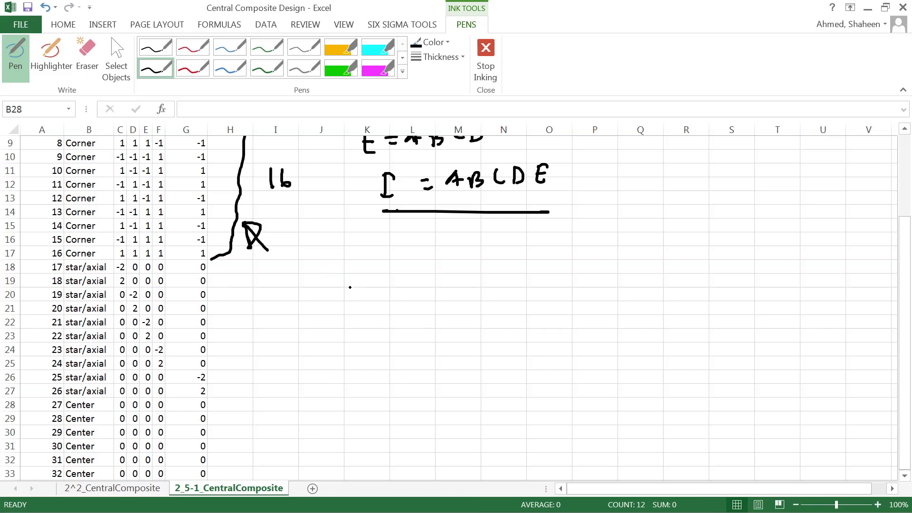
left_click_drag(375, 284, 361, 307)
mouse_move(376, 284)
left_mouse_down()
mouse_move(373, 348)
mouse_move(389, 369)
mouse_move(380, 364)
mouse_move(459, 336)
left_mouse_up()
left_click_drag(305, 337, 387, 338)
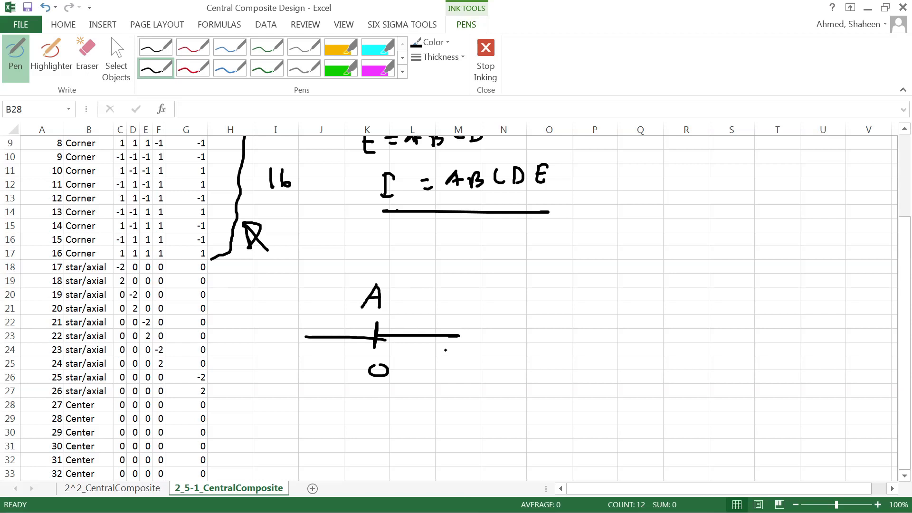
mouse_move(461, 330)
left_mouse_down()
mouse_move(459, 345)
mouse_move(420, 358)
mouse_move(458, 376)
mouse_move(514, 358)
left_mouse_up()
mouse_move(506, 366)
left_mouse_down()
mouse_move(542, 345)
mouse_move(559, 365)
left_mouse_up()
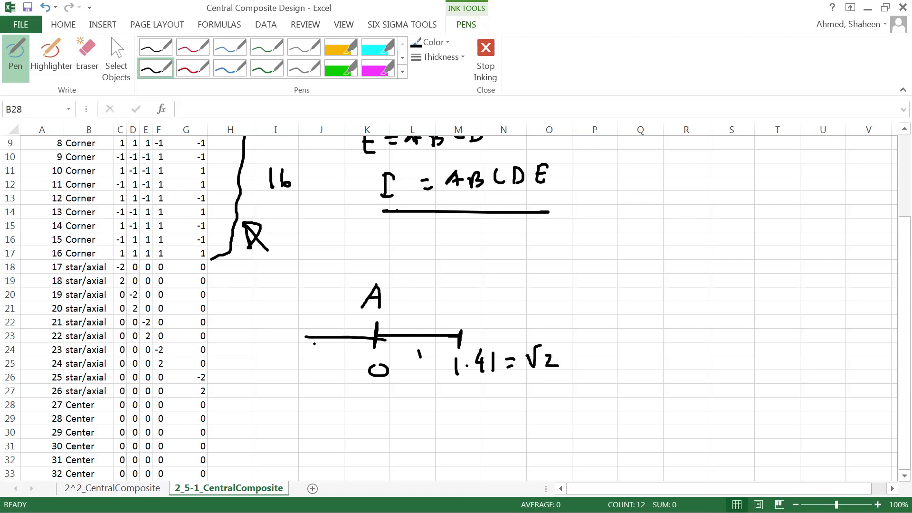
mouse_move(306, 329)
left_mouse_down()
mouse_move(307, 346)
mouse_move(291, 358)
mouse_move(310, 376)
left_mouse_up()
left_click_drag(307, 339, 309, 336)
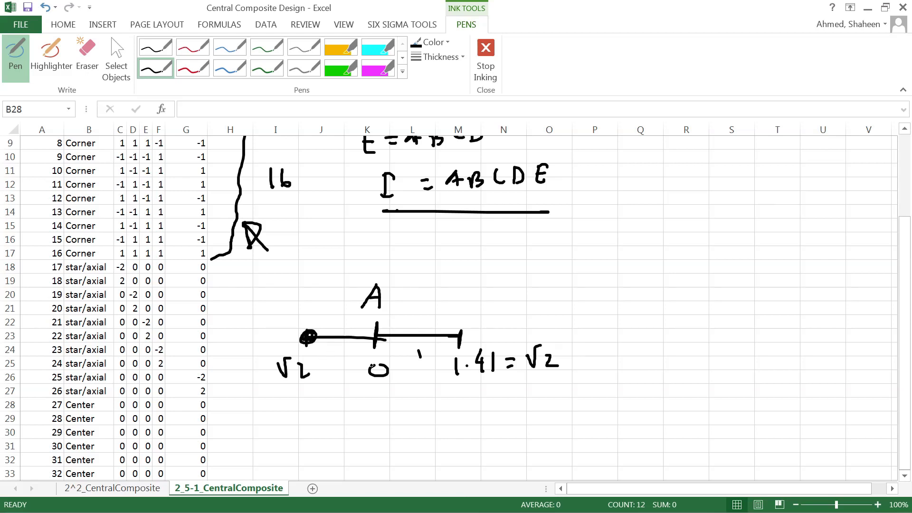
left_click_drag(460, 337, 460, 335)
Brace the star/axial rows down to row 27 and label the brace 10.
mouse_move(212, 261)
left_mouse_down()
mouse_move(222, 315)
mouse_move(210, 371)
left_mouse_up()
mouse_move(238, 298)
left_mouse_down()
mouse_move(238, 321)
mouse_move(252, 303)
mouse_move(243, 313)
left_mouse_up()
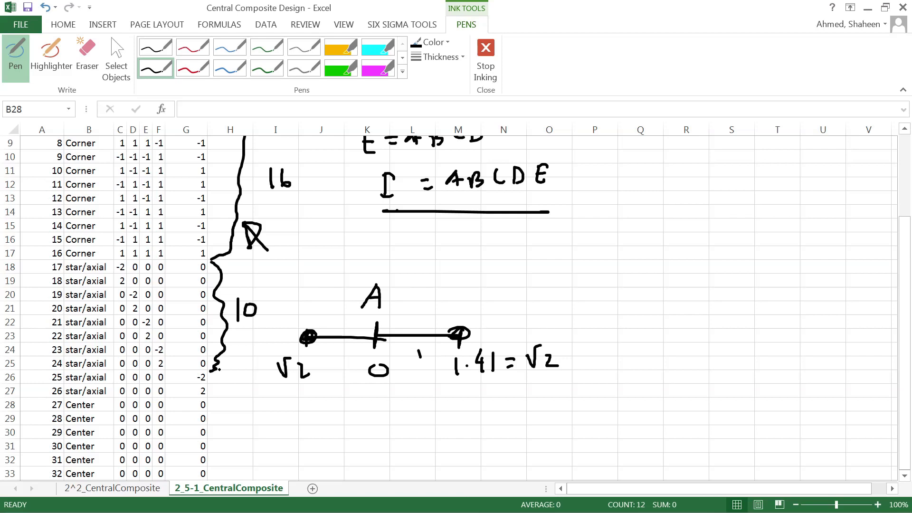
left_click_drag(212, 369, 215, 400)
left_click(904, 476)
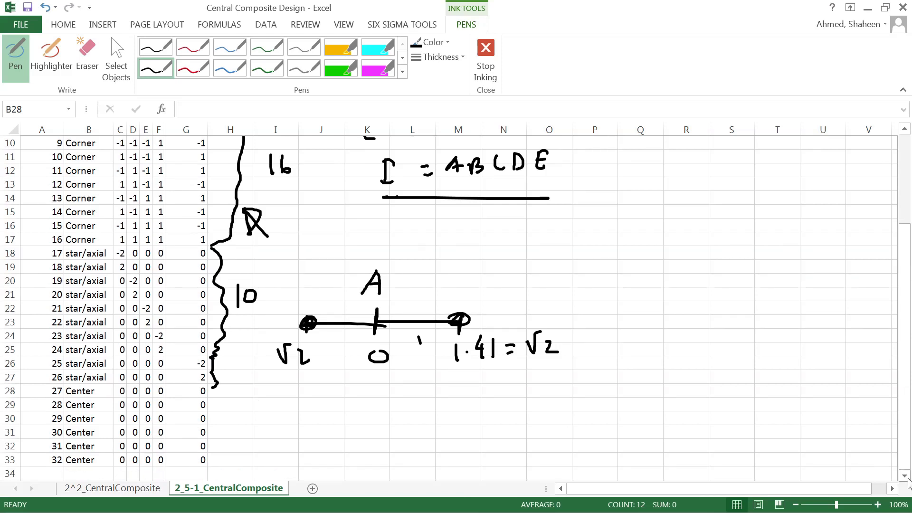
Draw a brace beside the Center rows with a circled 3L note next to it.
mouse_move(212, 390)
left_mouse_down()
mouse_move(221, 429)
mouse_move(215, 460)
left_mouse_up()
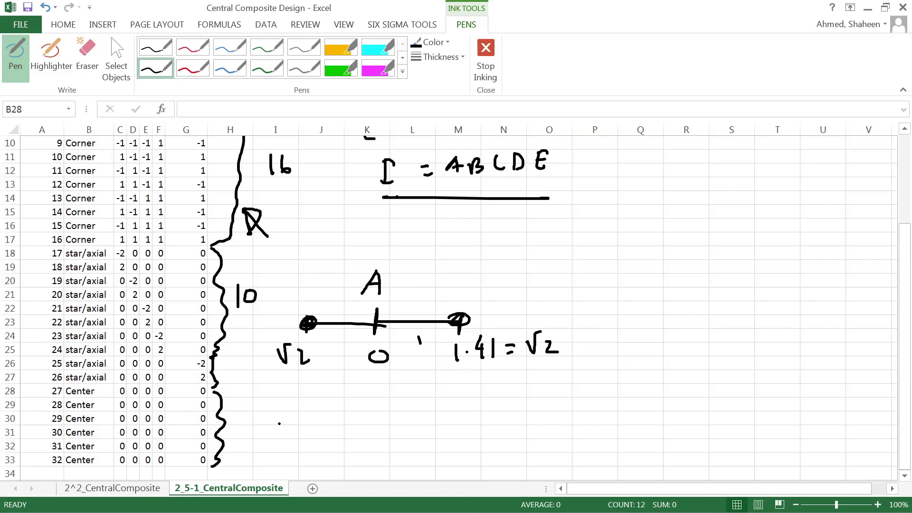
mouse_move(279, 423)
left_mouse_down()
mouse_move(287, 433)
mouse_move(275, 444)
mouse_move(309, 435)
left_mouse_up()
mouse_move(304, 404)
left_mouse_down()
mouse_move(275, 401)
mouse_move(330, 410)
mouse_move(299, 404)
left_mouse_up()
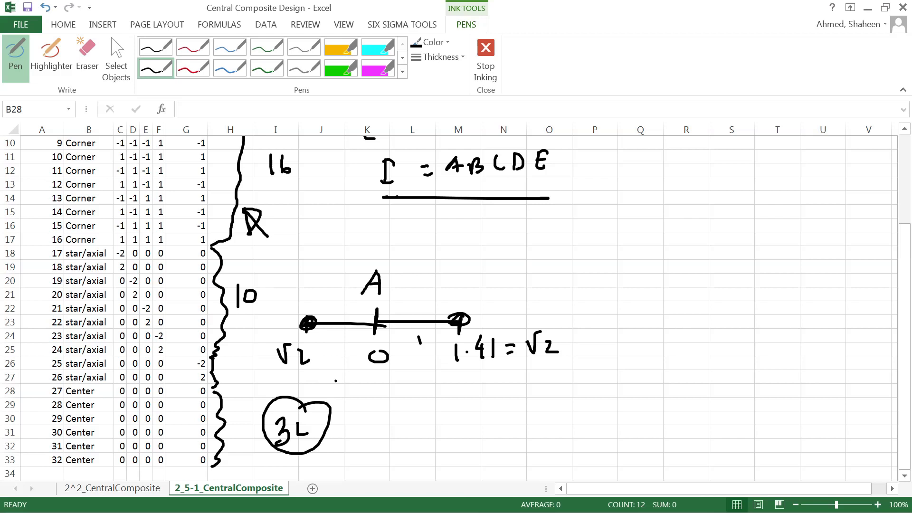
Write x² and x³ in ink and enclose them in a loop.
left_click_drag(381, 401, 382, 415)
mouse_move(401, 399)
left_mouse_down()
mouse_move(394, 406)
mouse_move(404, 411)
mouse_move(417, 381)
left_mouse_up()
mouse_move(419, 433)
left_mouse_down()
mouse_move(443, 439)
mouse_move(445, 422)
left_mouse_up()
mouse_move(454, 375)
left_mouse_down()
mouse_move(380, 366)
mouse_move(425, 382)
left_mouse_up()
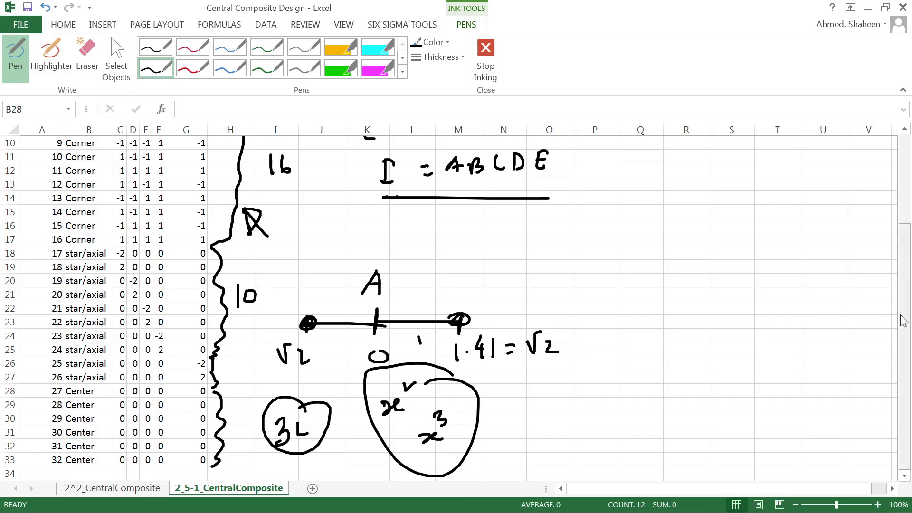
left_click_drag(905, 316, 905, 228)
left_click(403, 197)
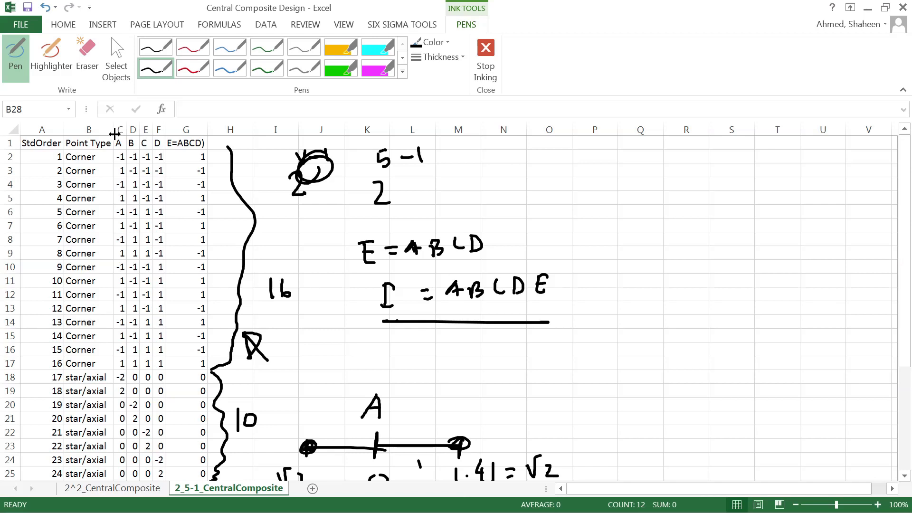
Draw a wavy ink loop down column H beside rows 1–10, then review the sheet.
left_click_drag(218, 141, 227, 272)
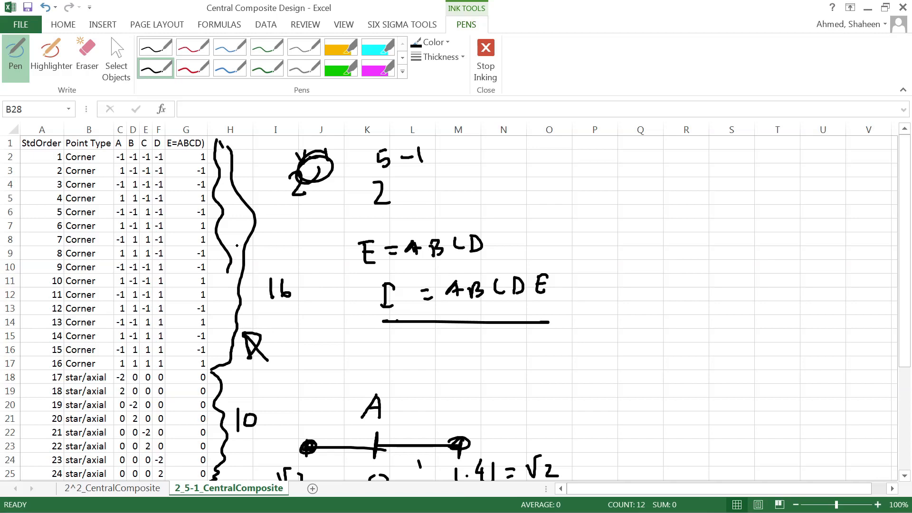
left_click_drag(904, 213, 904, 315)
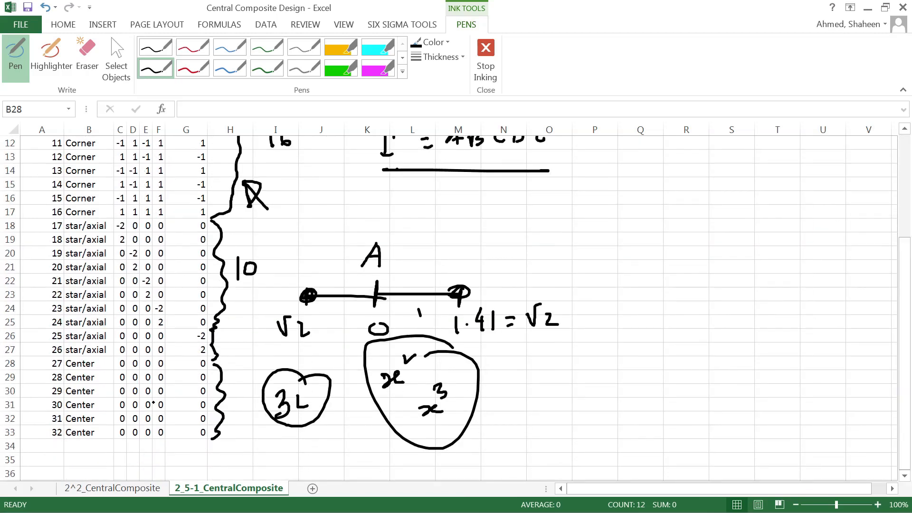
left_click_drag(904, 353, 904, 251)
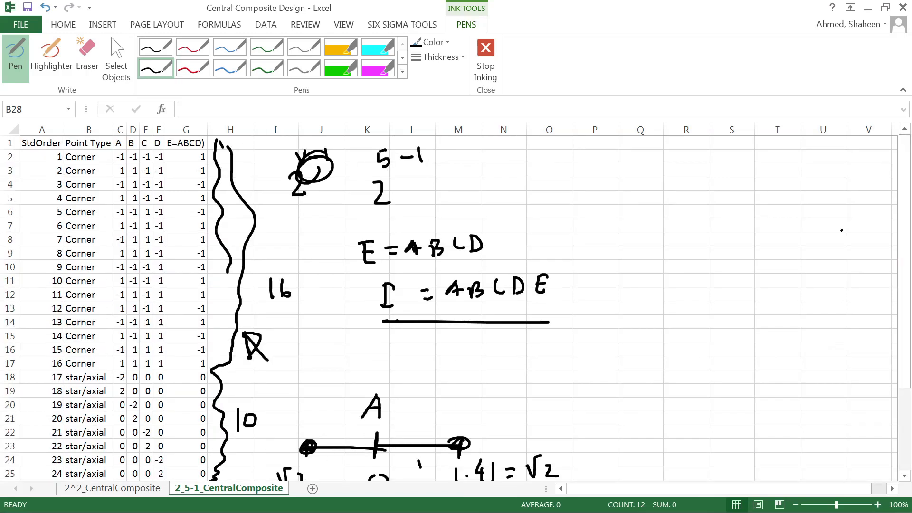